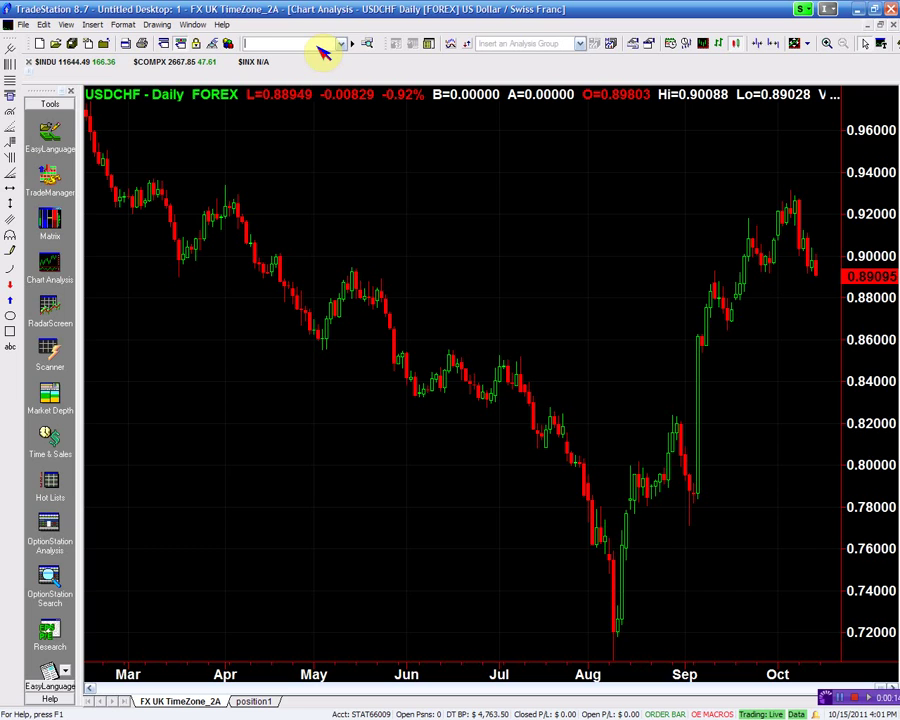
type("@DX")
key("Return")
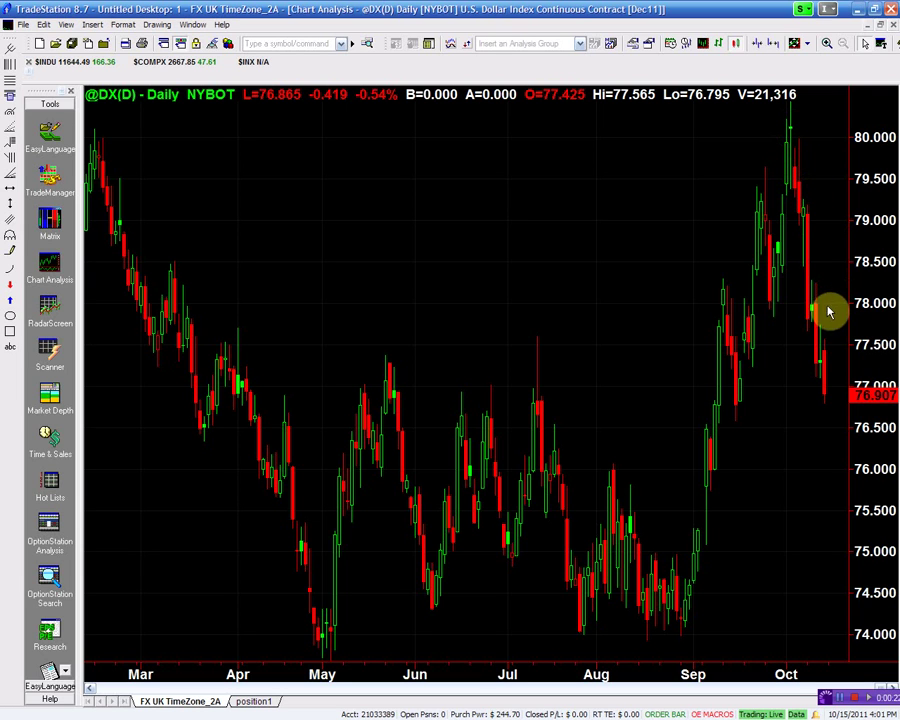
left_click(311, 44)
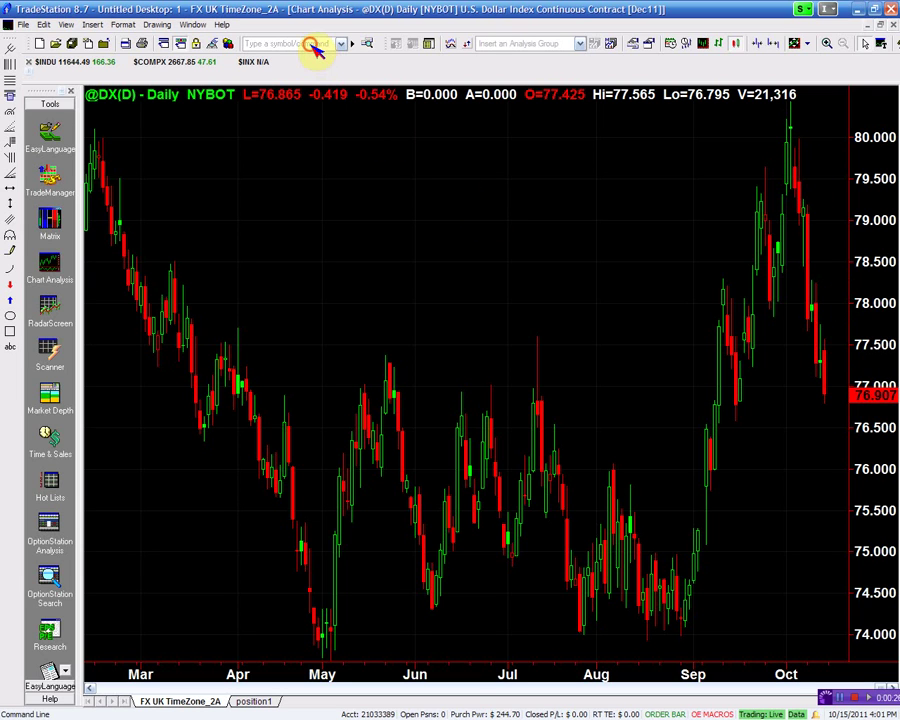
type("USDCH")
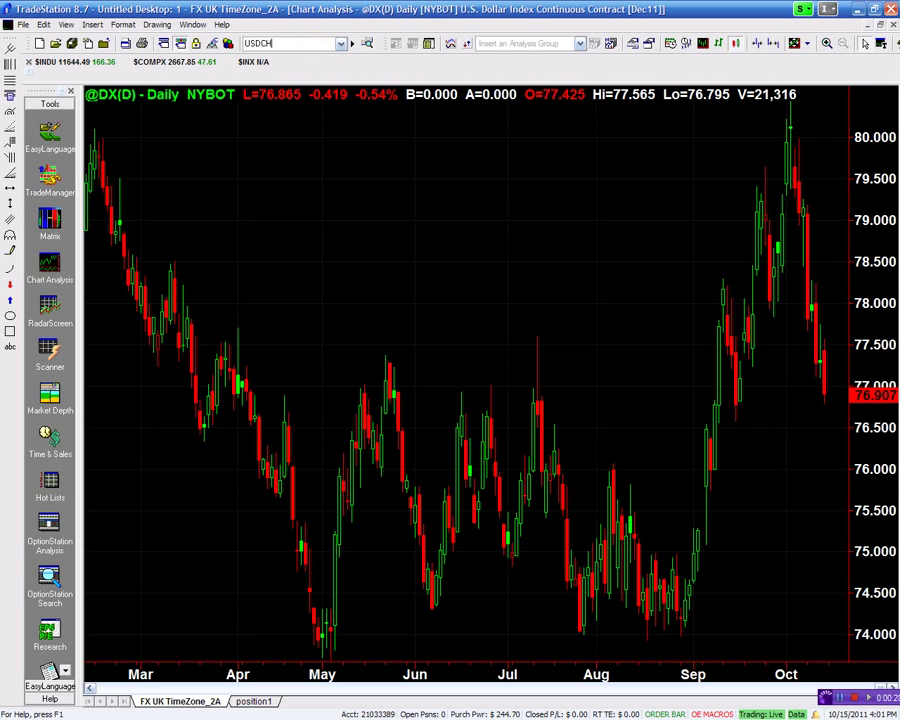
type("F")
key("Return")
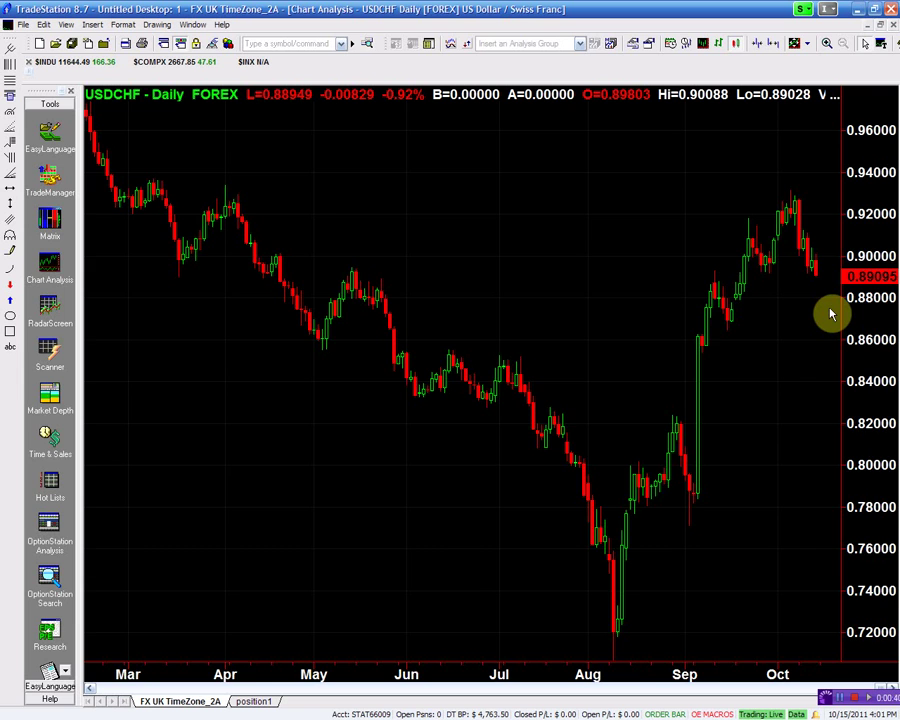
Examine the price data of the 10/14/11 and 10/12/11 candles on the USDCHF daily chart
scroll(830, 315, "down", 2)
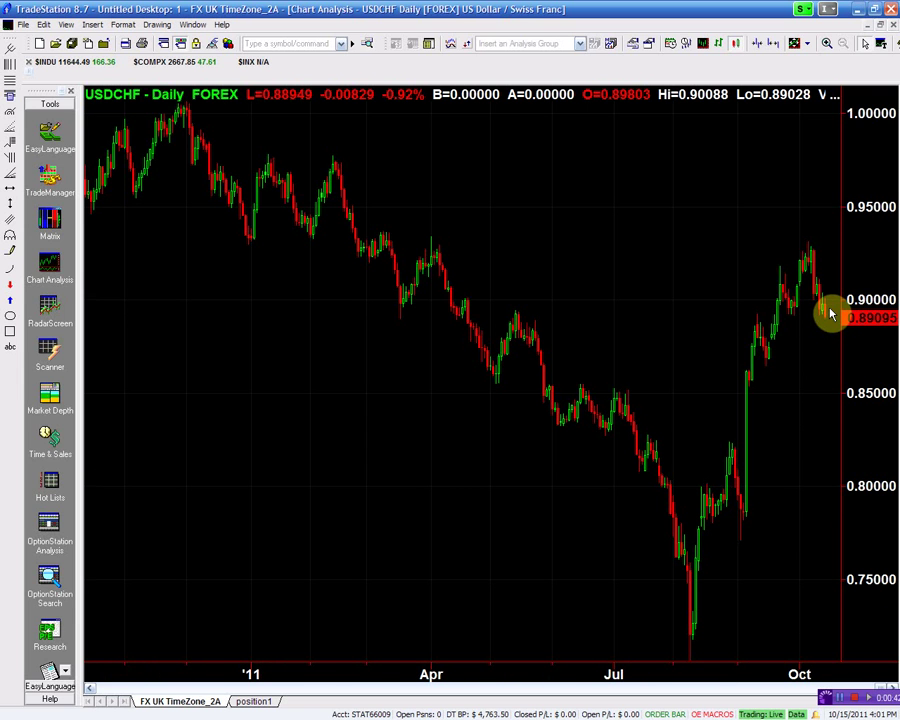
scroll(830, 315, "up", 4)
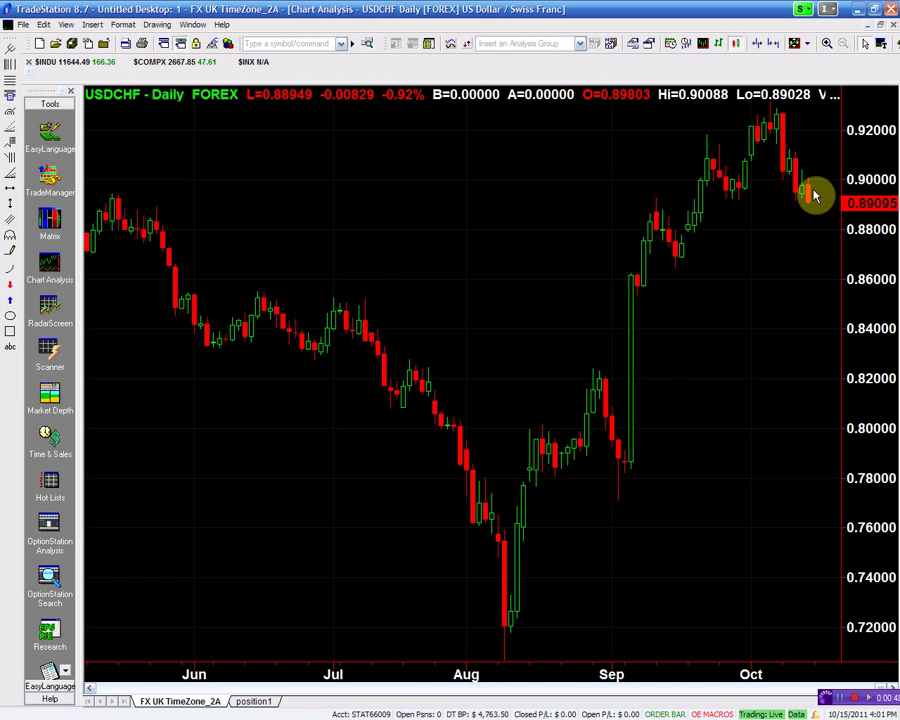
scroll(815, 195, "up", 2)
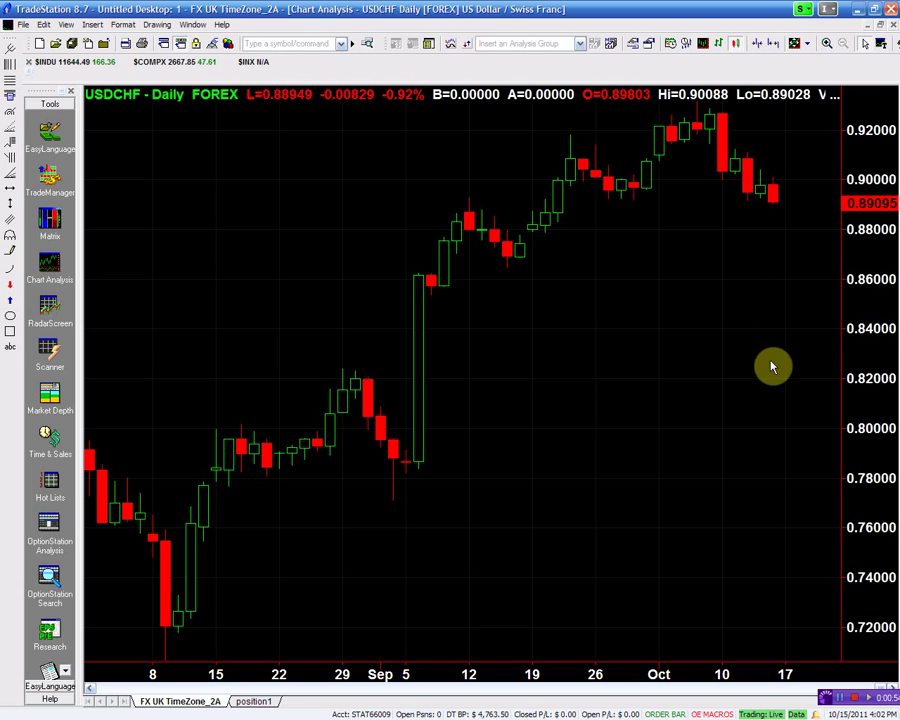
left_click_drag(773, 217, 773, 227)
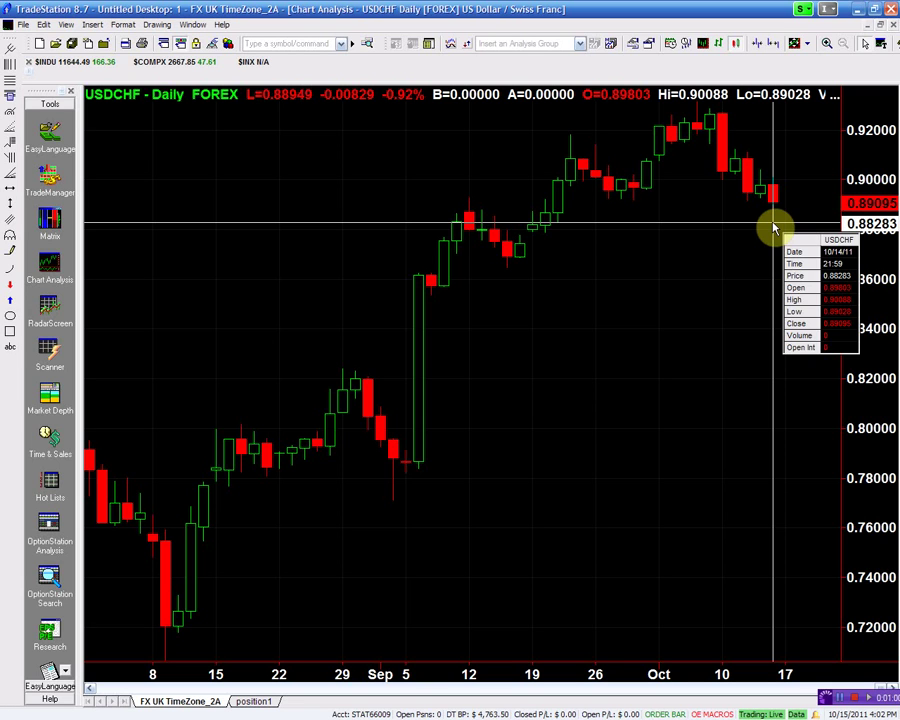
left_click_drag(773, 227, 749, 227)
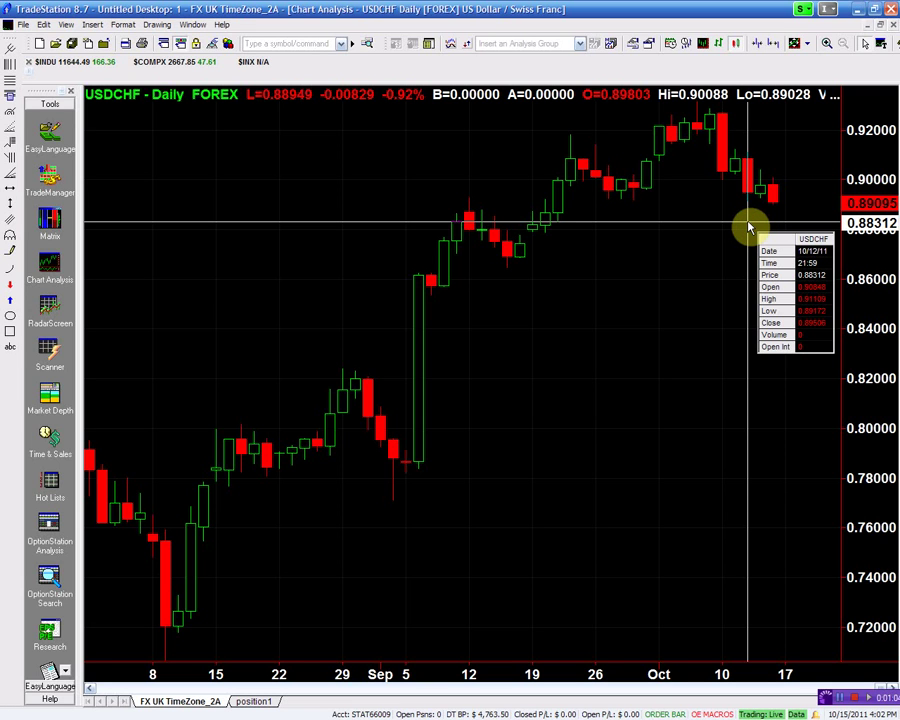
left_click_drag(749, 227, 747, 225)
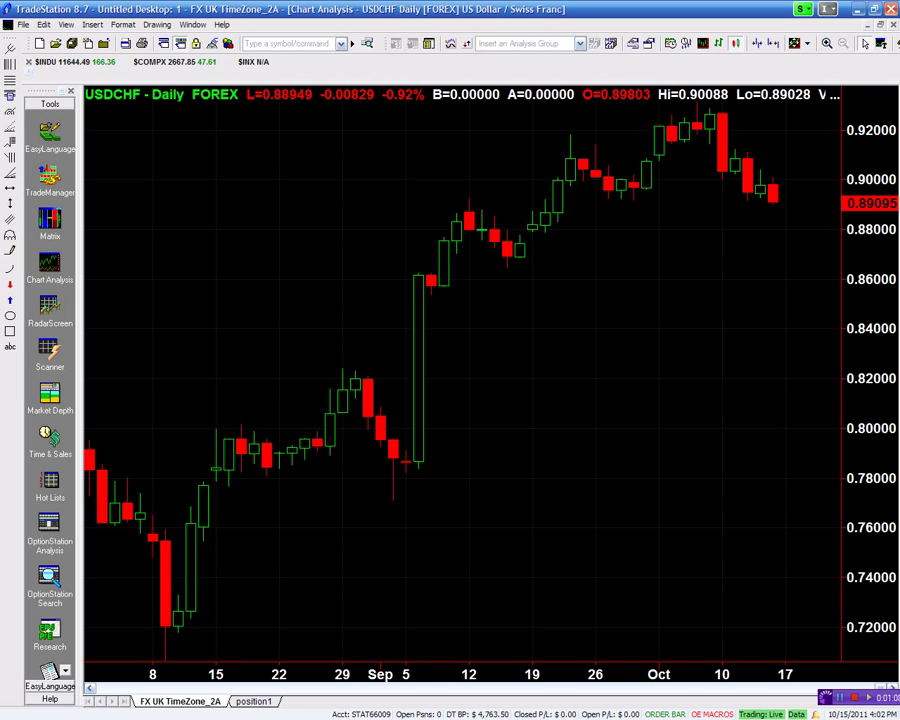
In the McDady RadarScreen indicator inputs for USDCHF, set ShortPoint to 0.89000 and LongPoint to 0.8927
left_click(879, 24)
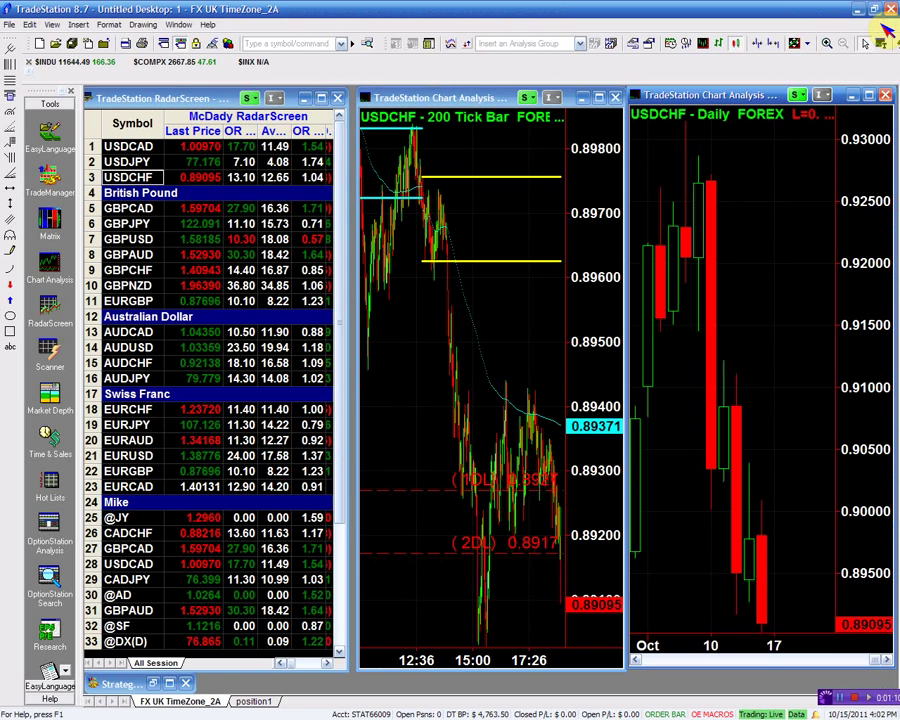
left_click(268, 177)
double_click(268, 177)
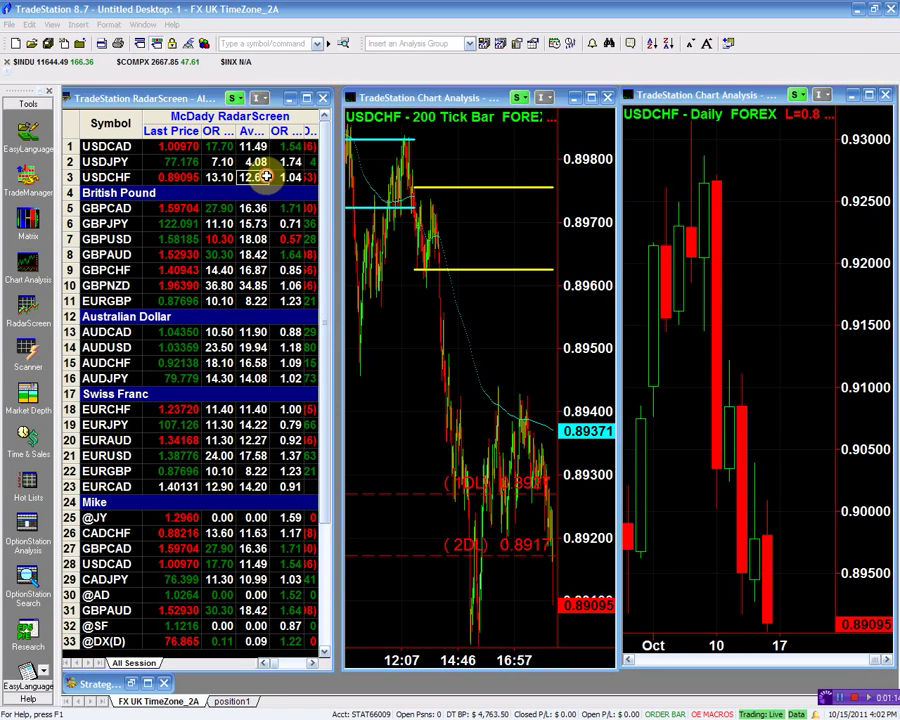
left_click(228, 232)
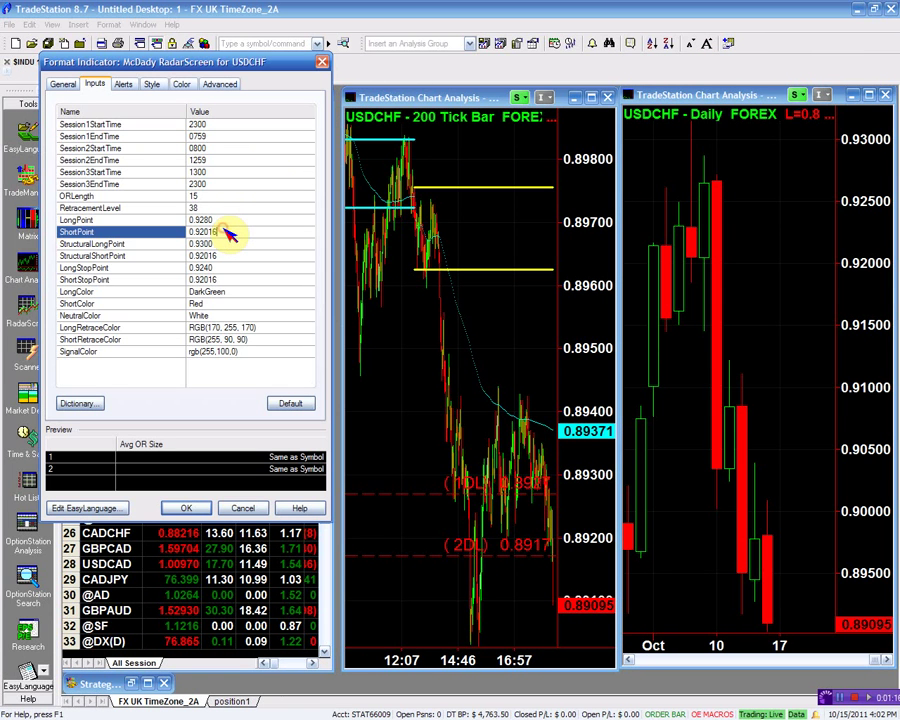
type("0.89000")
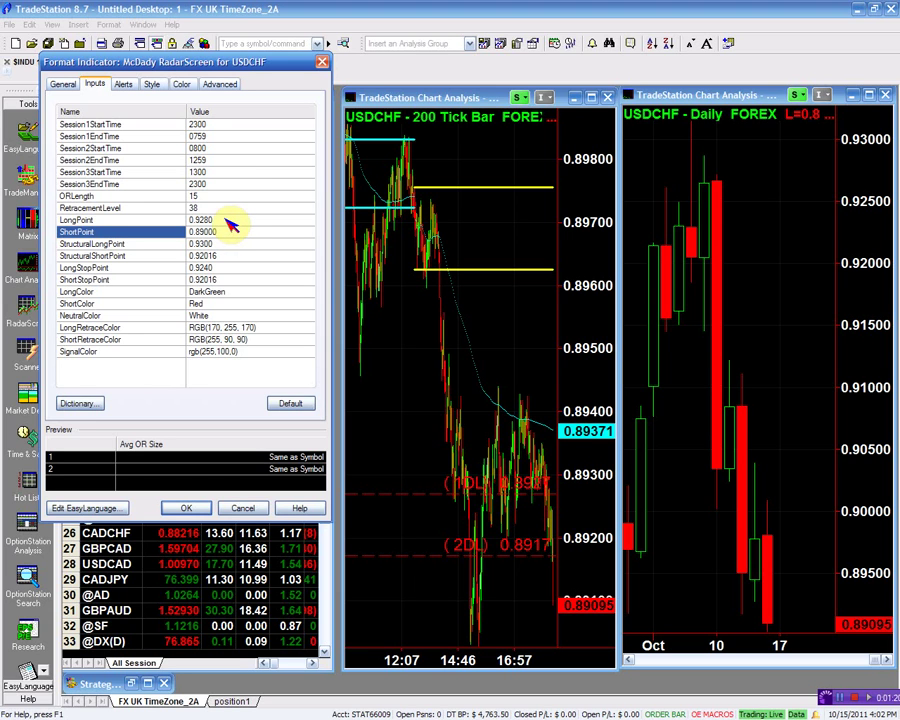
left_click(225, 218)
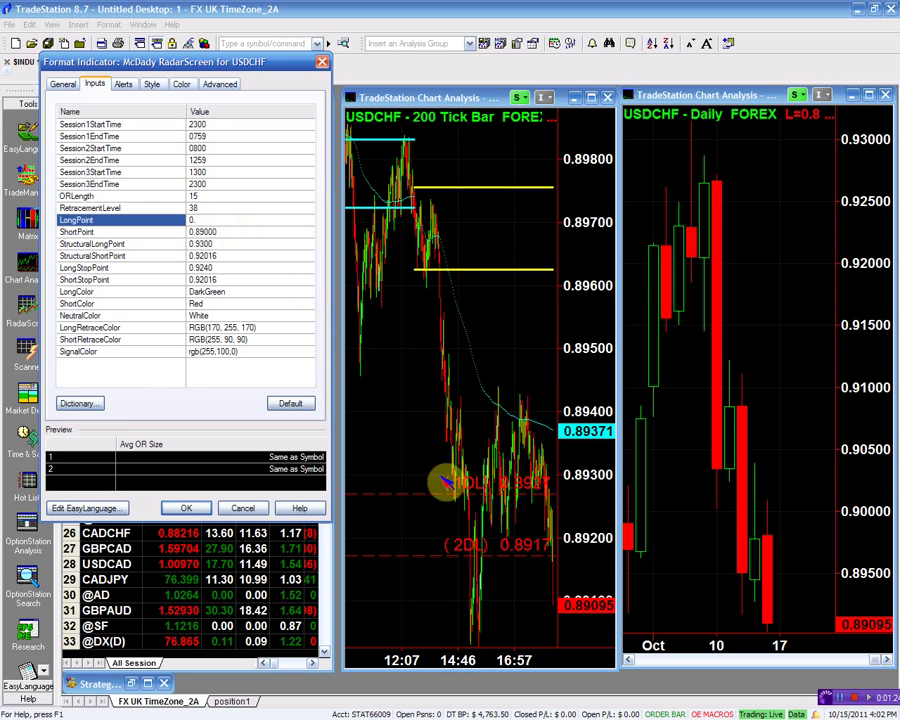
type("0.")
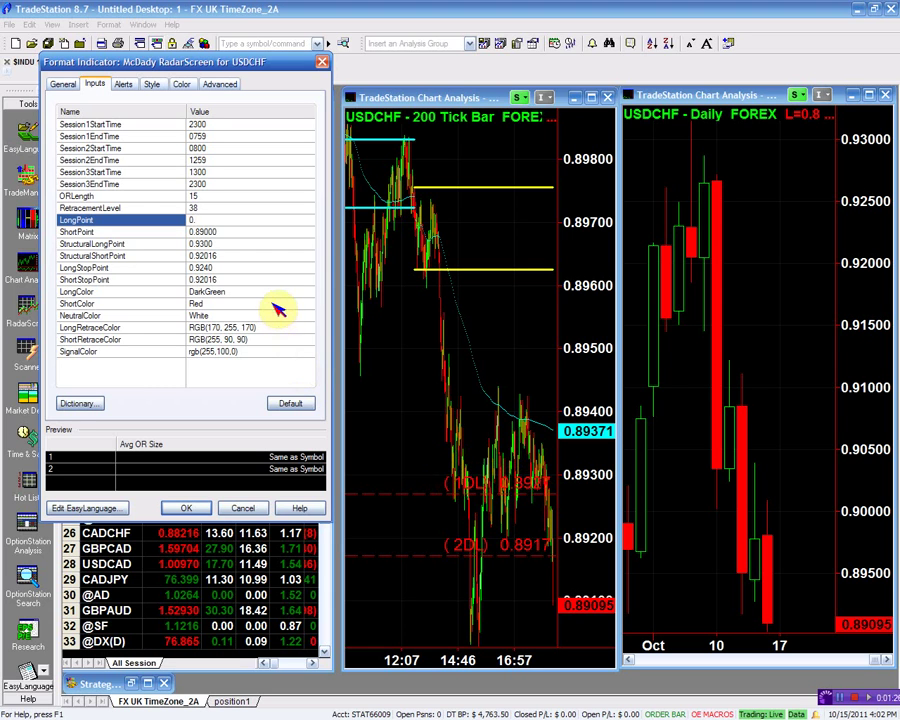
type("8927")
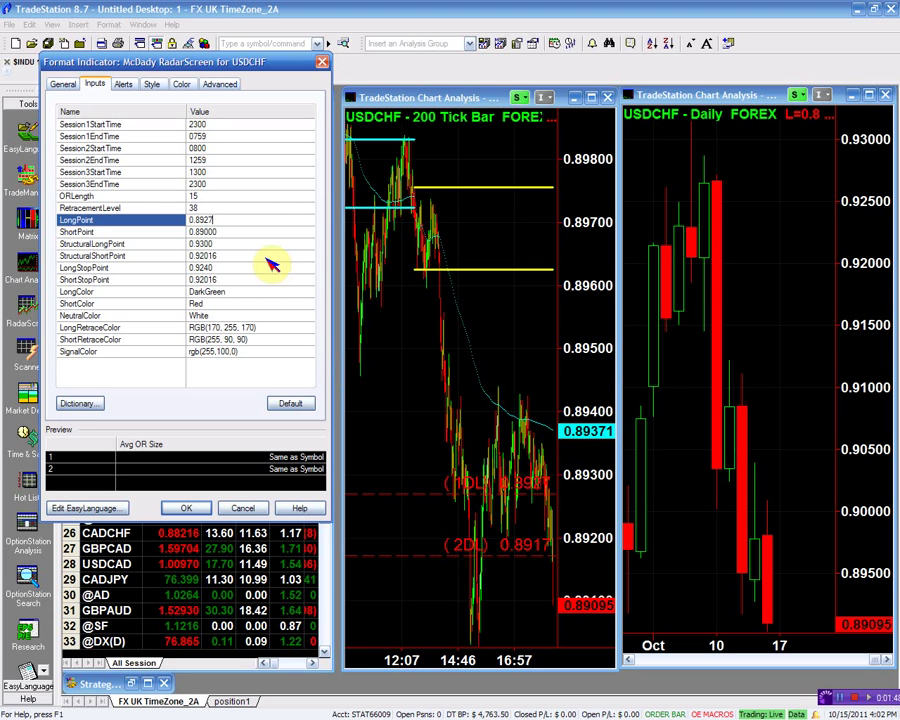
Set the USDCHF indicator's LongStopPoint to 0.8900 and ShortStopPoint to 0.8927, and apply the changes
left_click(229, 268)
type("0.89")
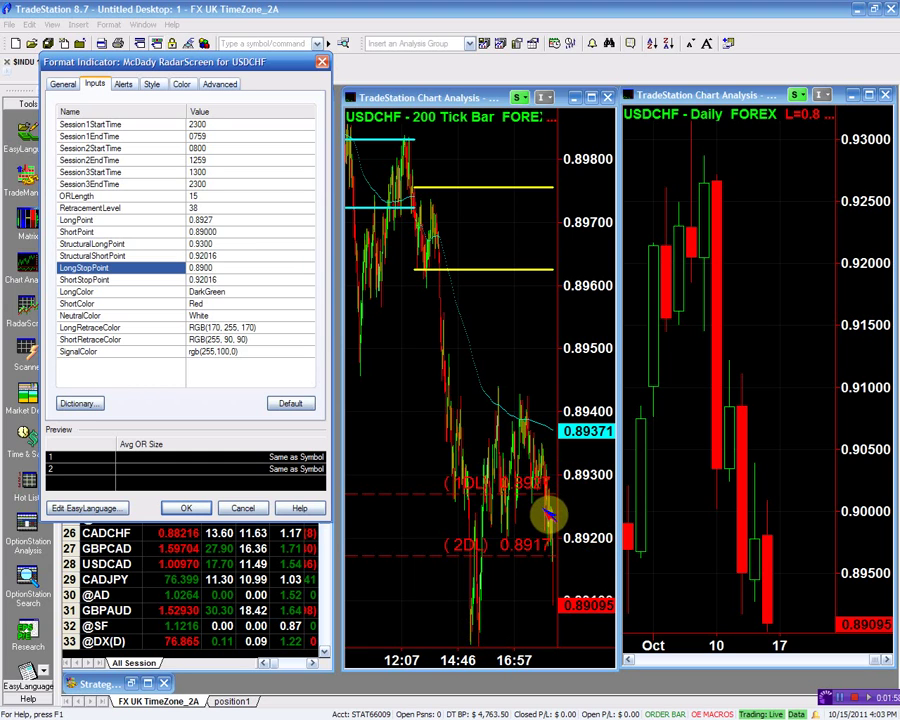
left_click(227, 281)
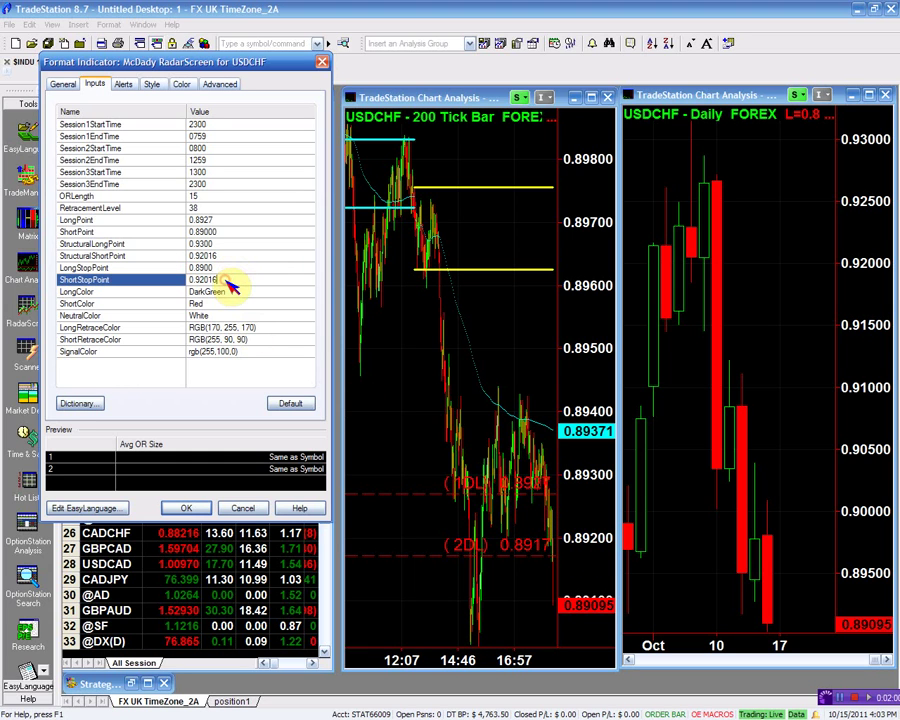
type("0.8927")
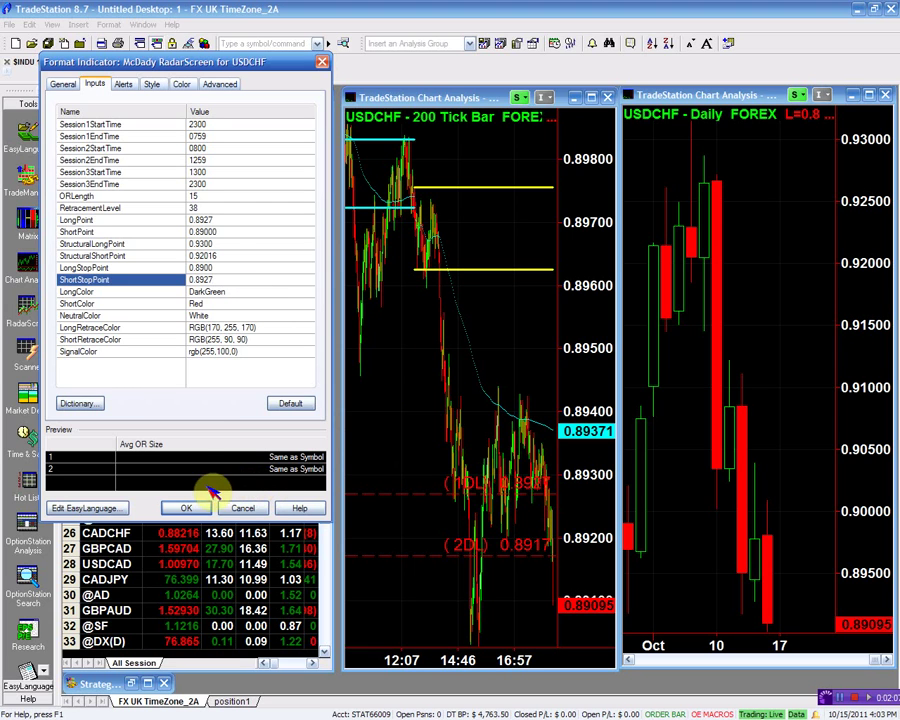
left_click(229, 243)
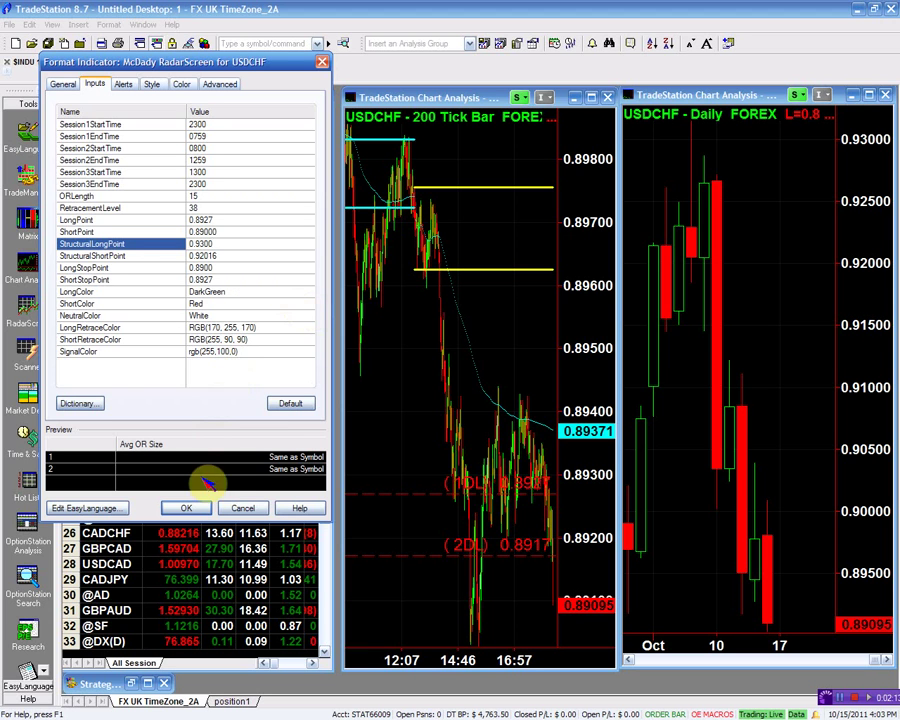
left_click(193, 507)
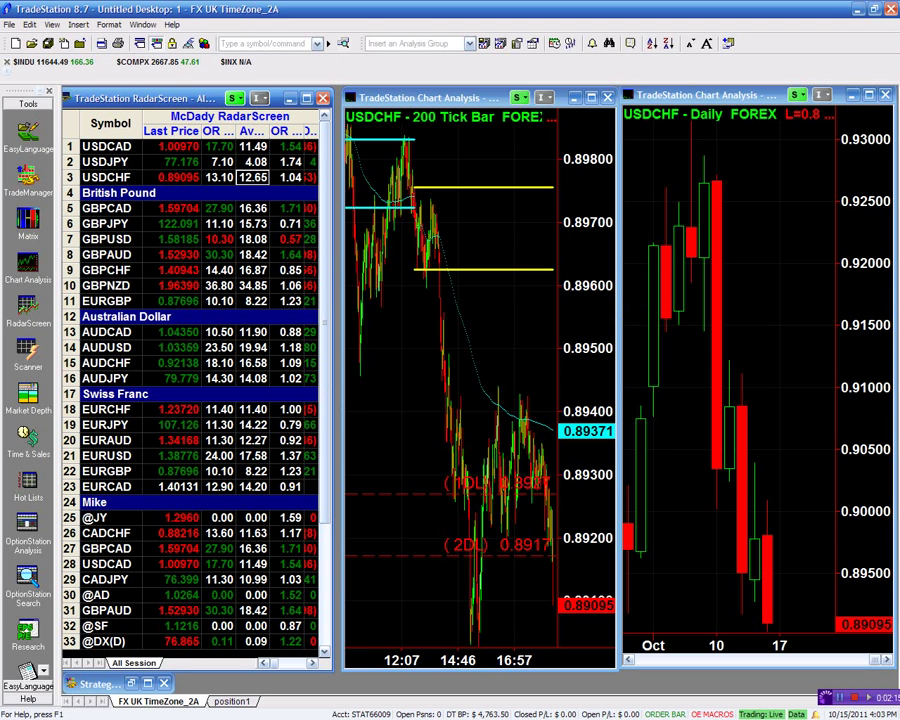
Draw two horizontal lines on the USDCHF daily chart, at about 0.8935 and about 0.8562
left_click(866, 95)
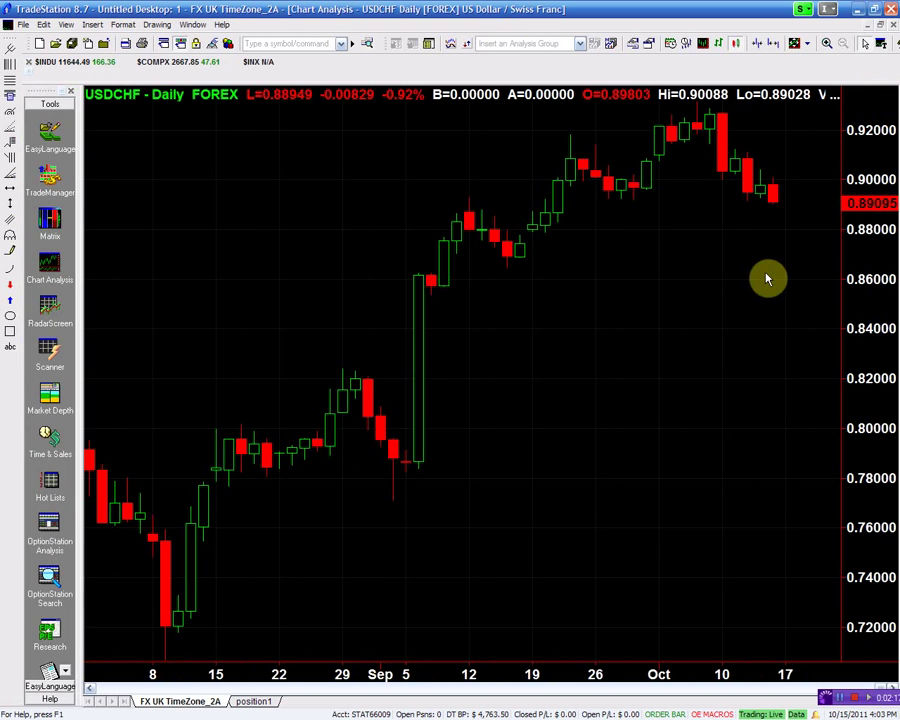
key("Down")
key("Down")
key("Down")
key("Down")
key("Down")
key("Down")
key("Down")
key("Down")
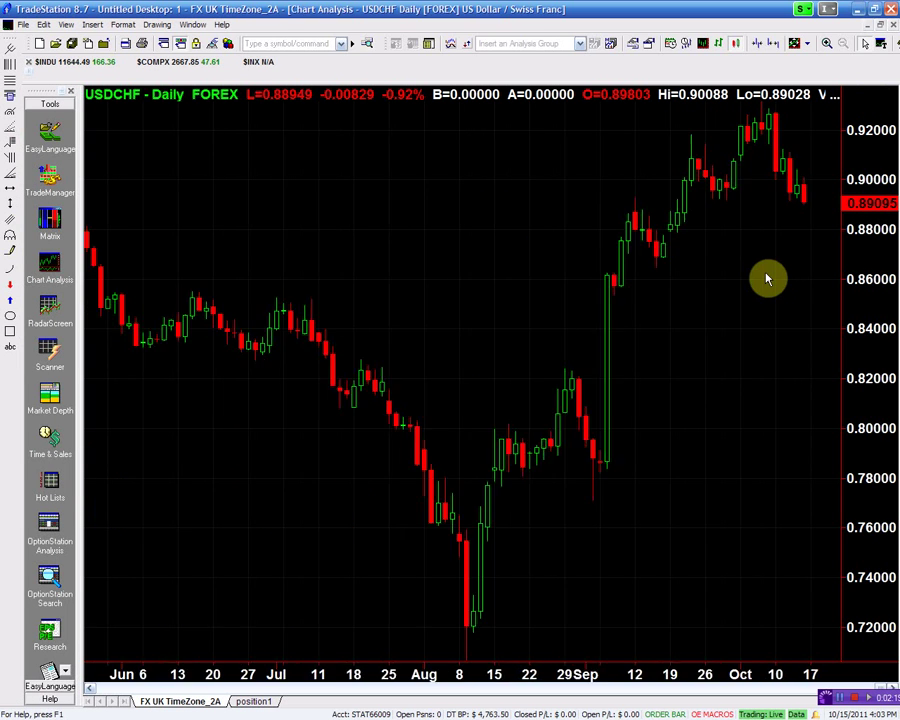
key("Down")
key("Down")
key("Down")
key("Down")
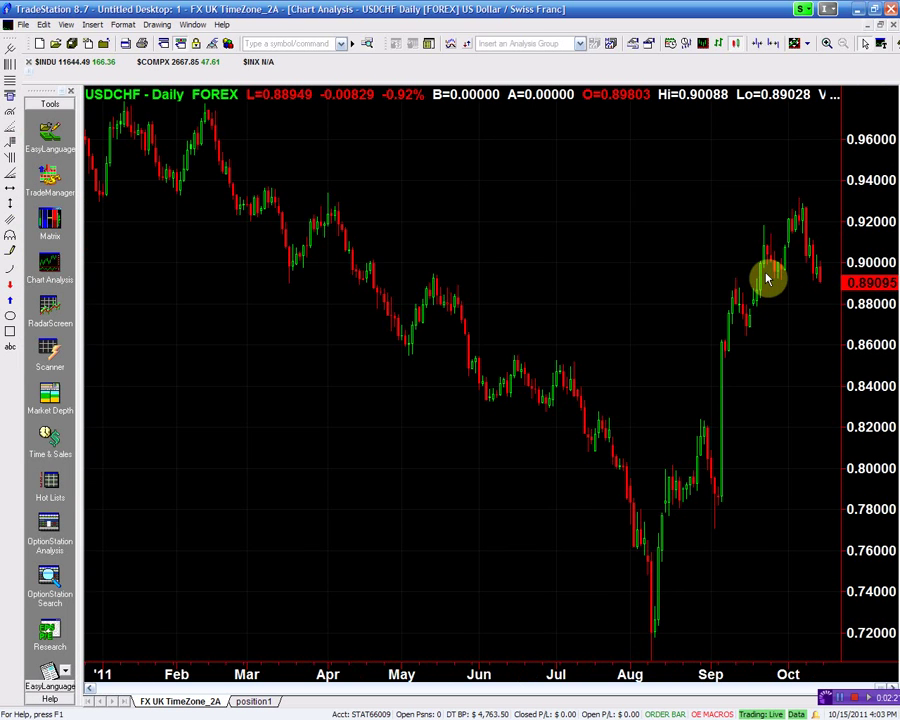
key("Down")
key("Down")
key("Down")
key("Down")
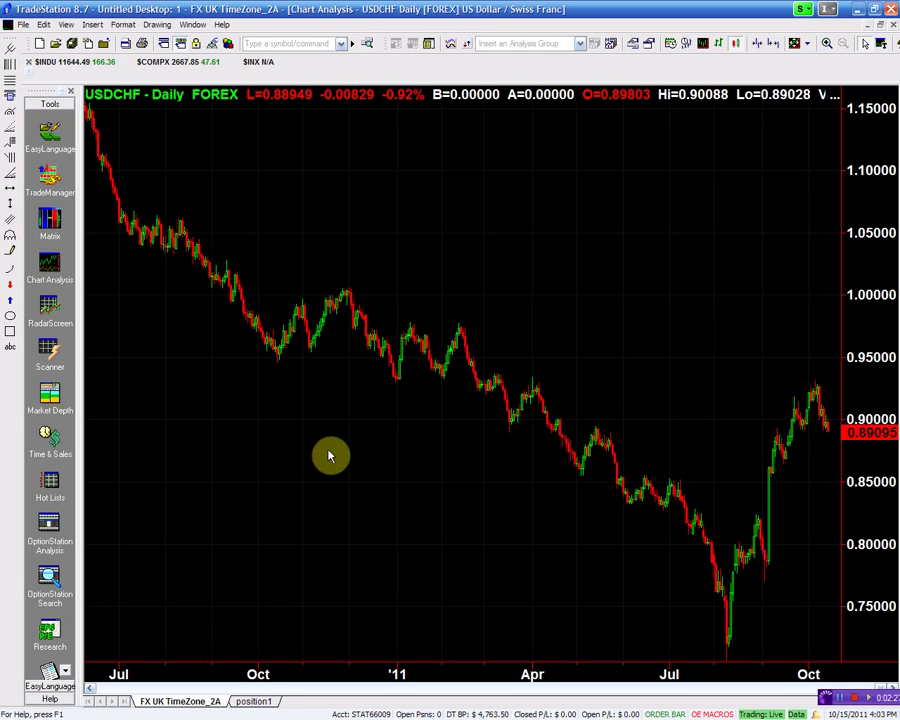
left_click(12, 190)
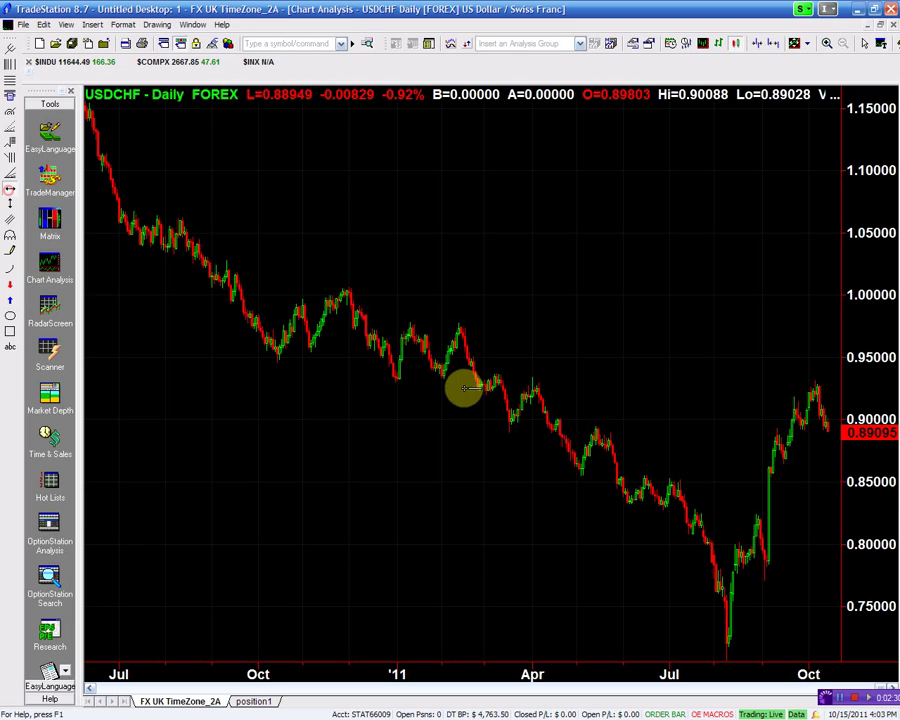
left_click(567, 428)
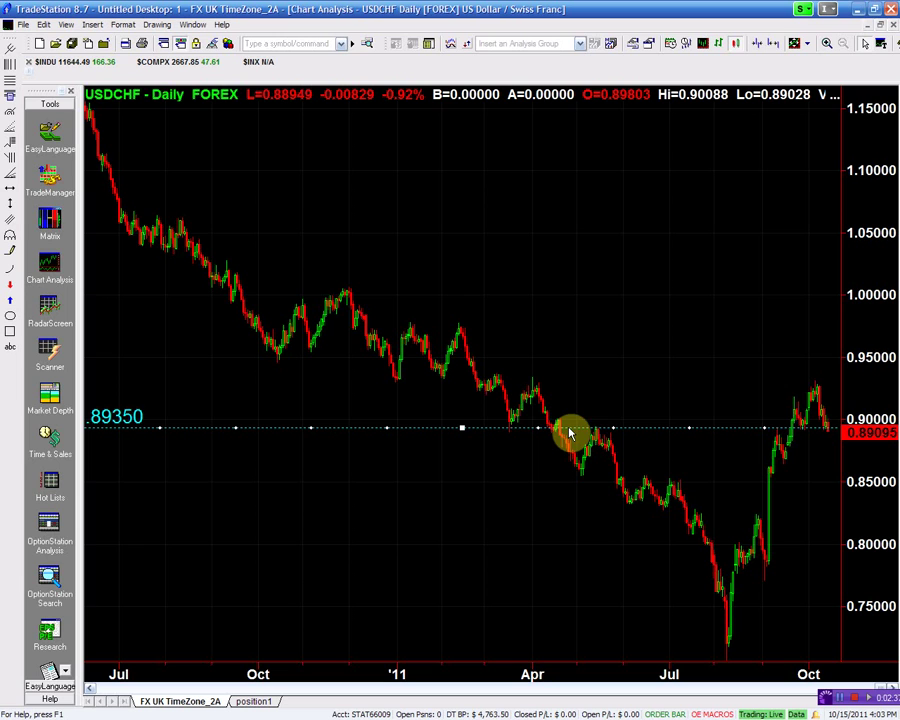
left_click(12, 193)
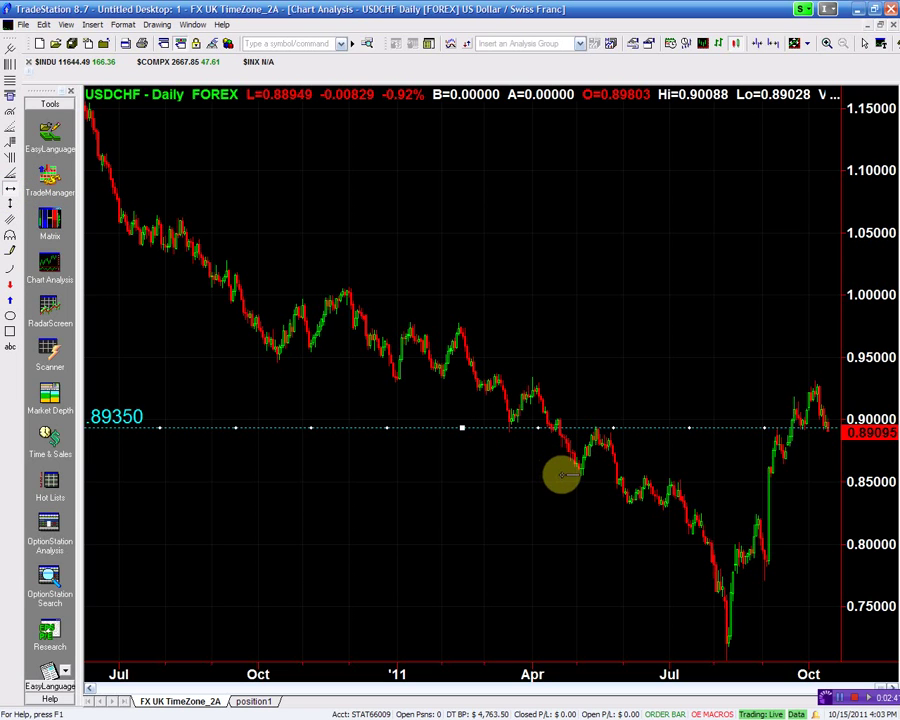
left_click(562, 474)
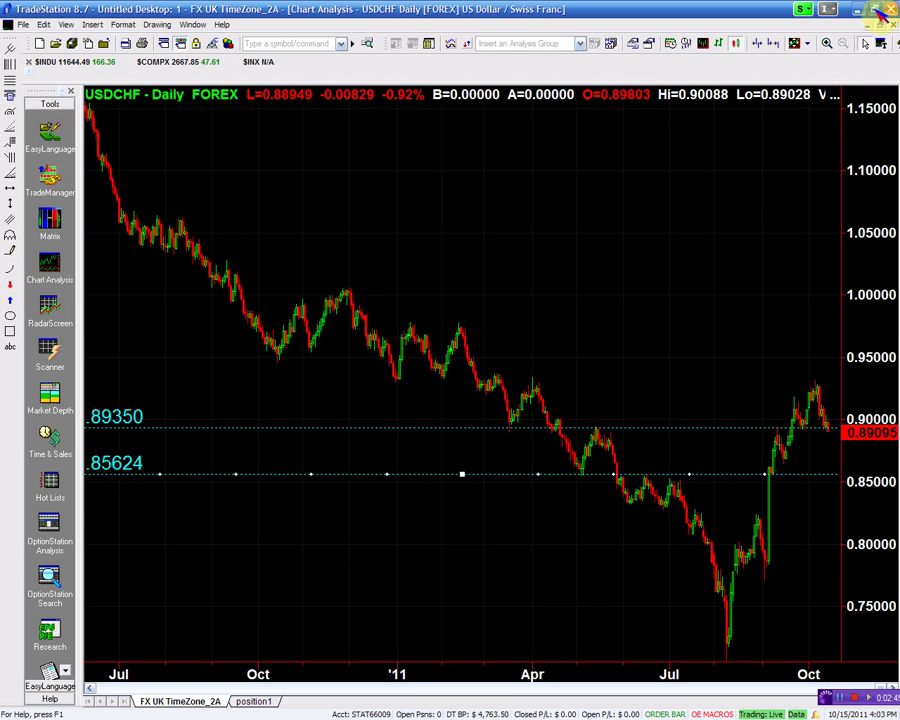
Set StructuralShortPoint to 0.8562 in the McDady RadarScreen indicator inputs for USDCHF and apply it
left_click(882, 27)
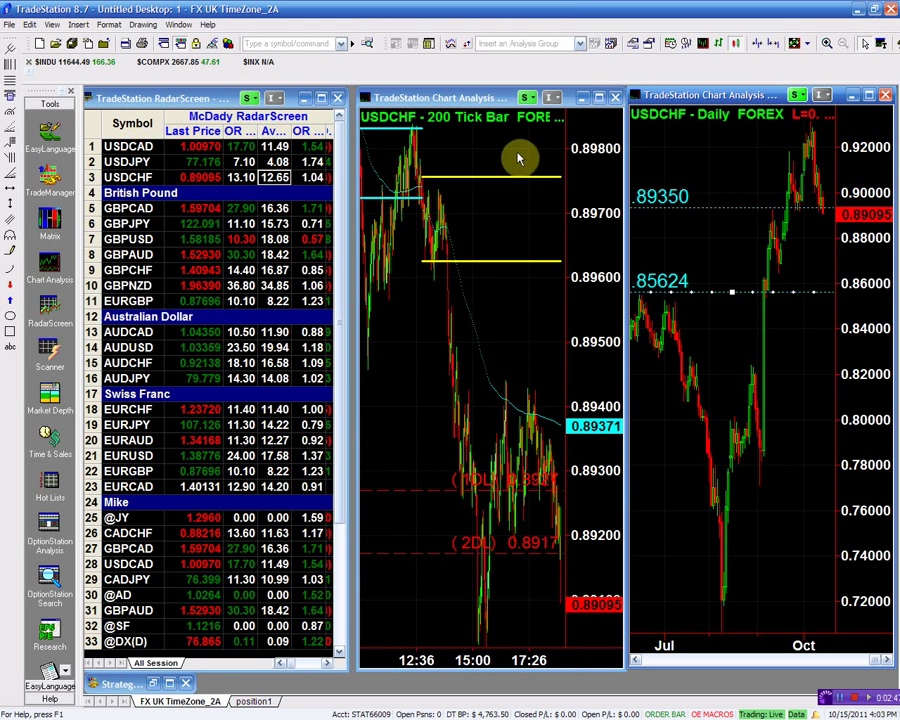
double_click(311, 177)
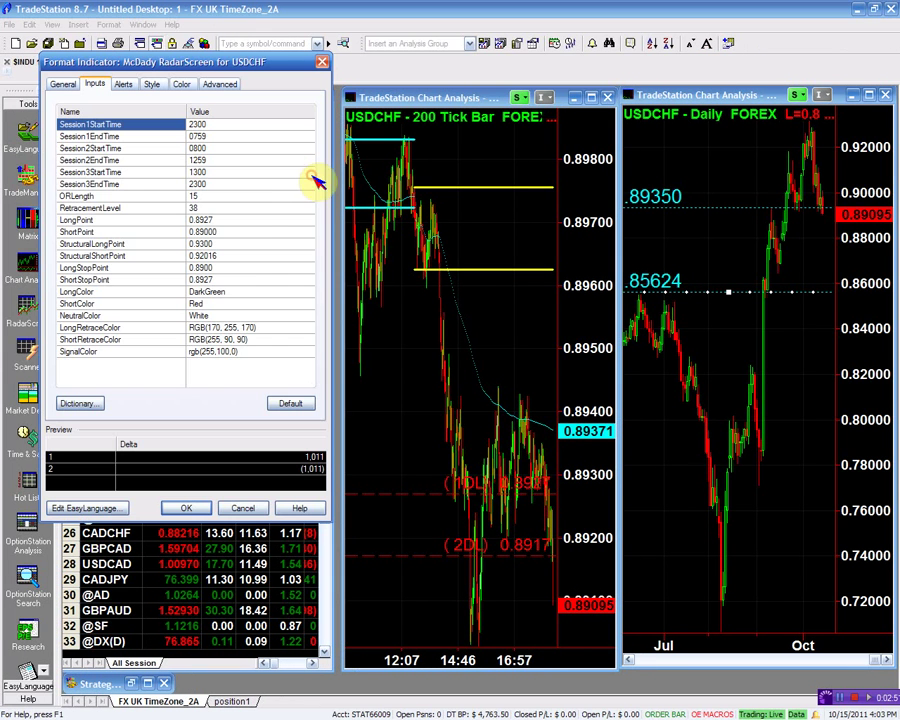
left_click(228, 256)
key("BackSpace")
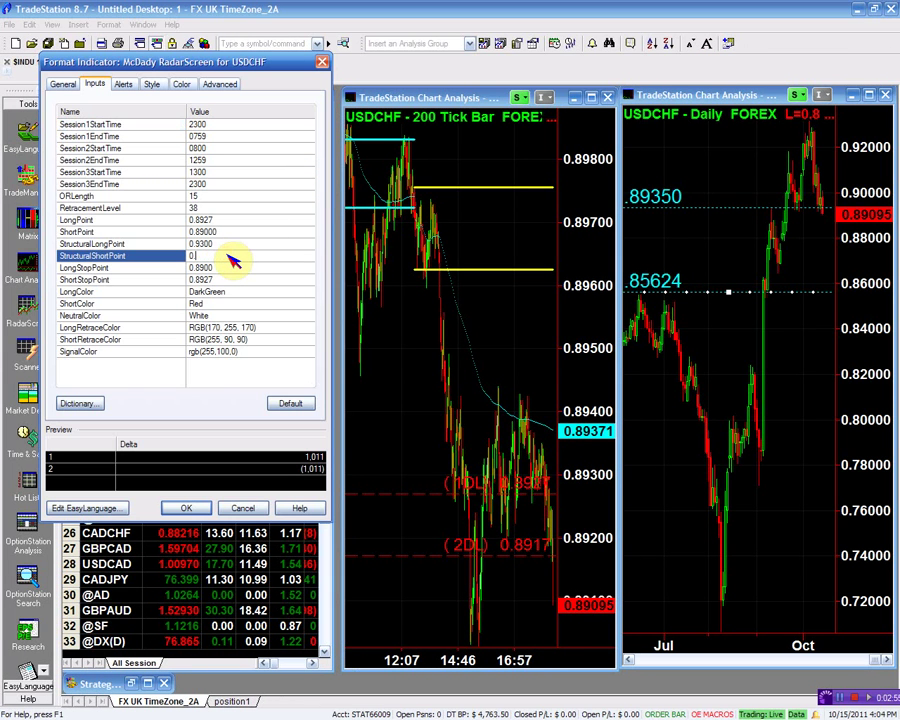
type("8562")
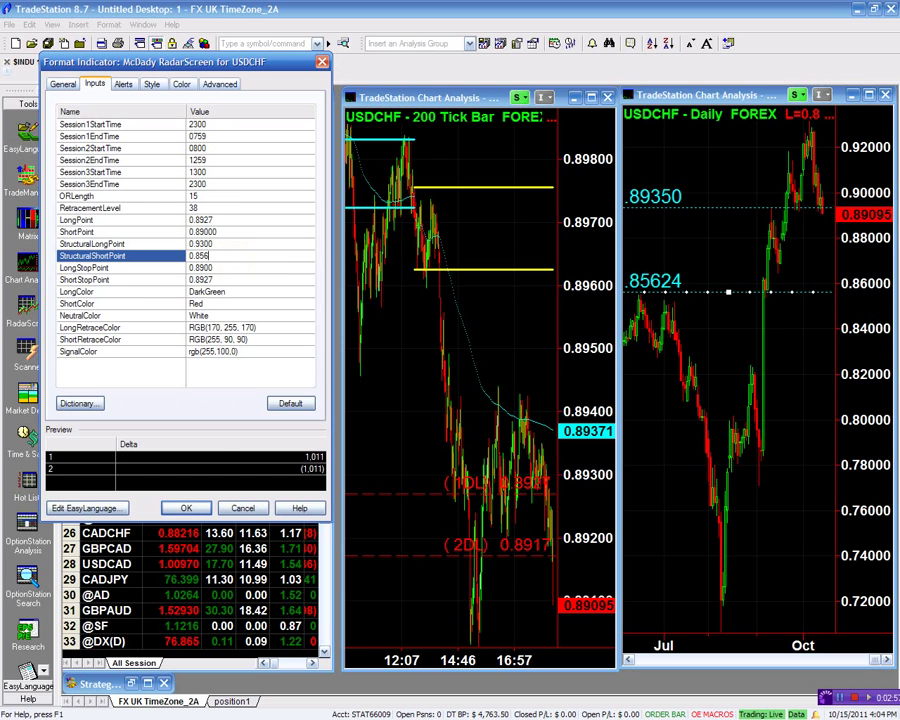
left_click(190, 509)
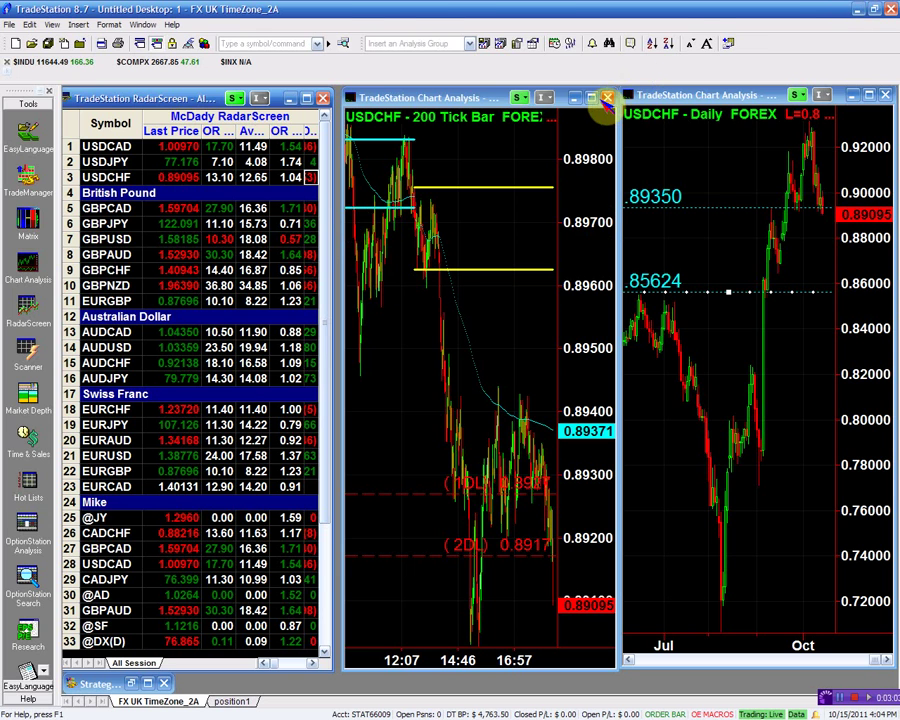
Examine the USDCHF 200 tick bar chart at full size, then restore the window layout
left_click(592, 98)
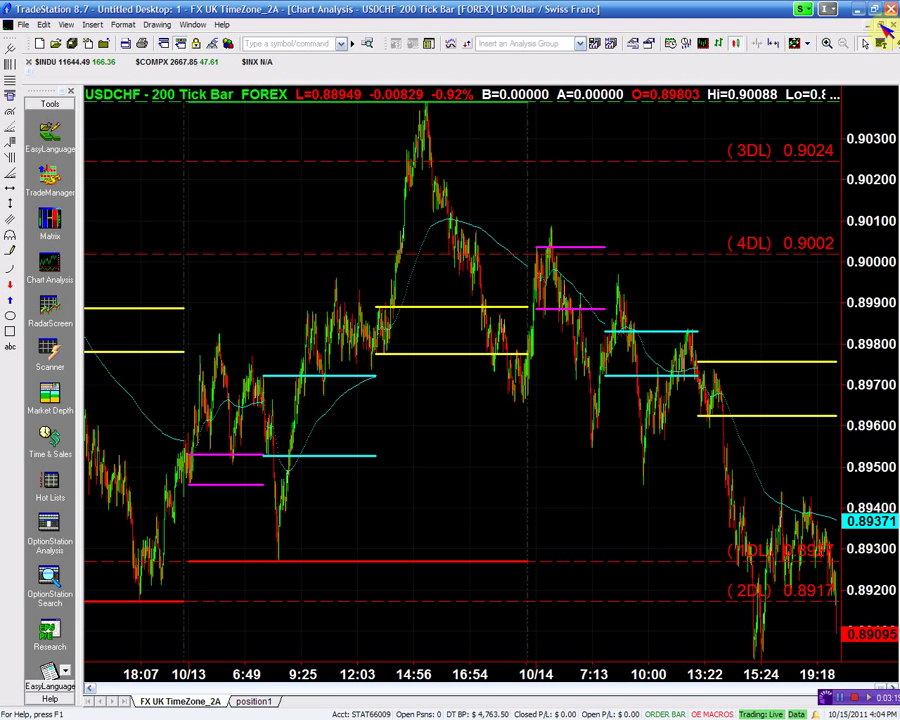
double_click(620, 16)
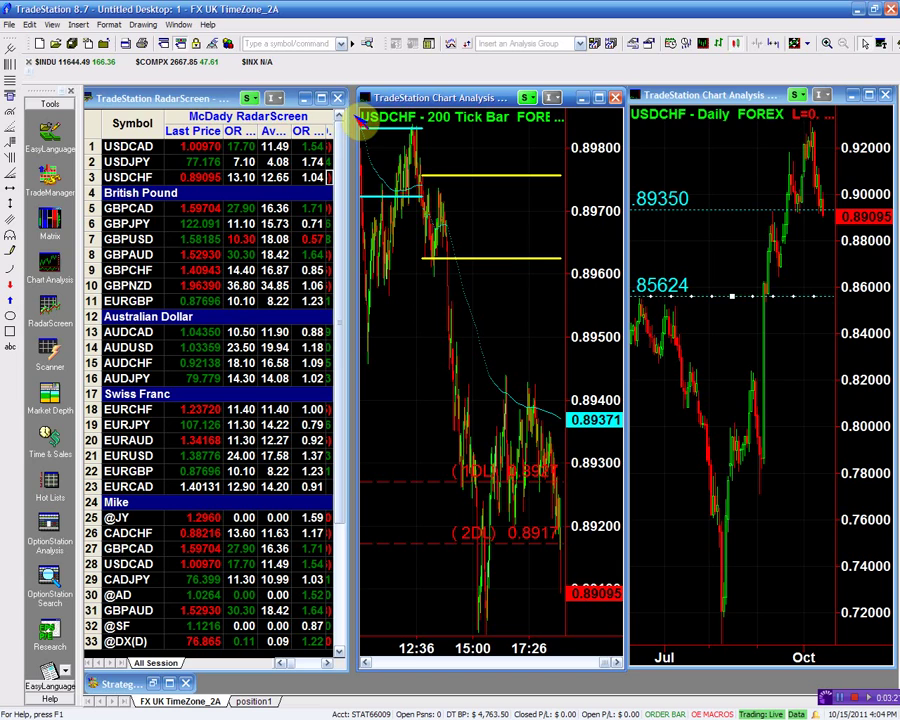
Maximize the RadarScreen and review the USDCHF row's long, short, structural and stop levels
left_click(320, 98)
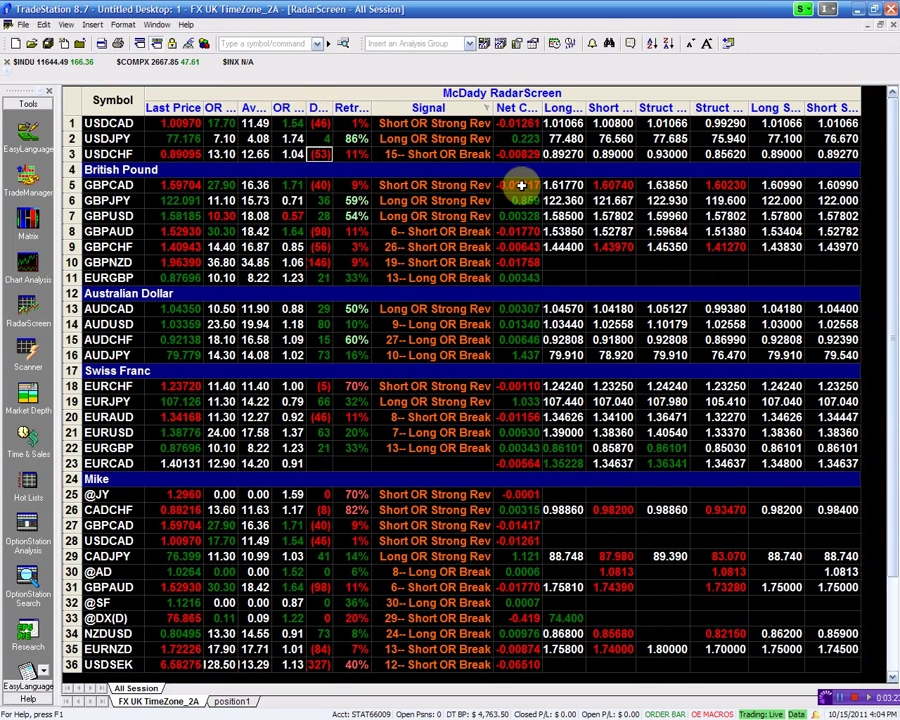
left_click(565, 153)
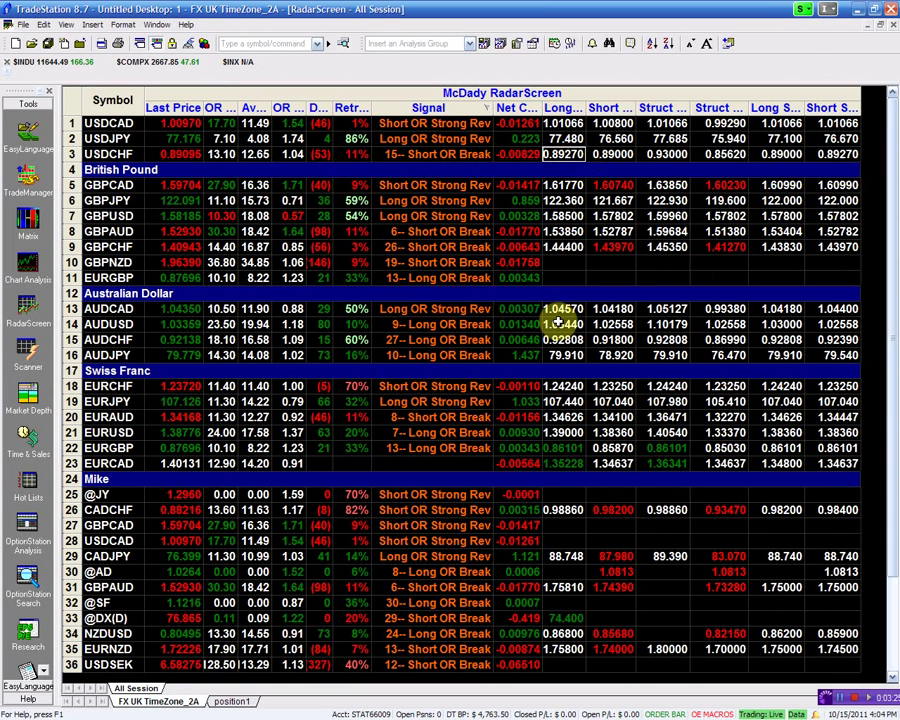
left_click(660, 154)
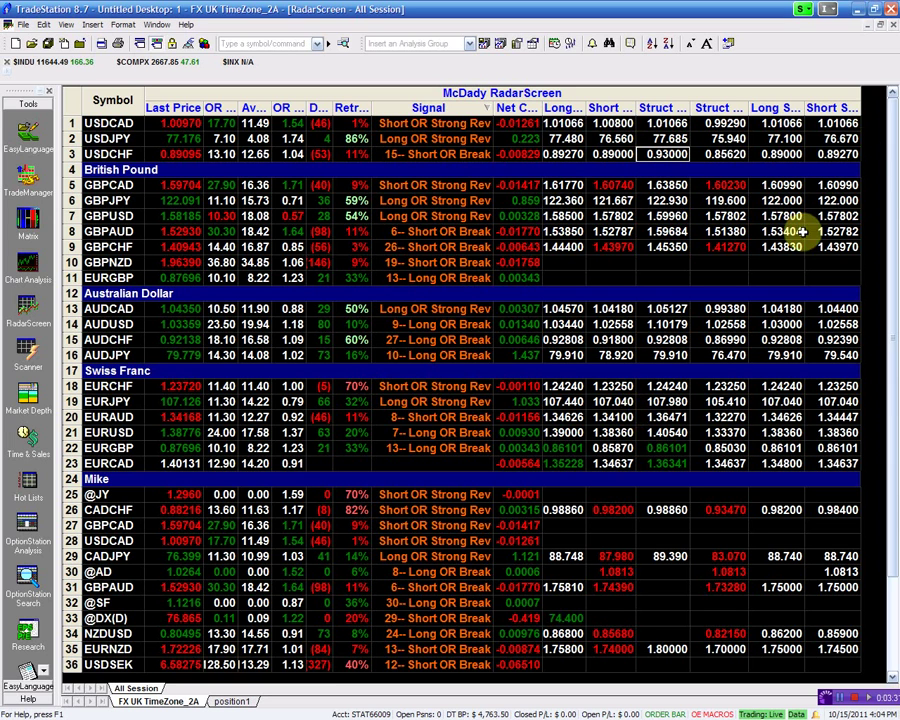
left_click(764, 156)
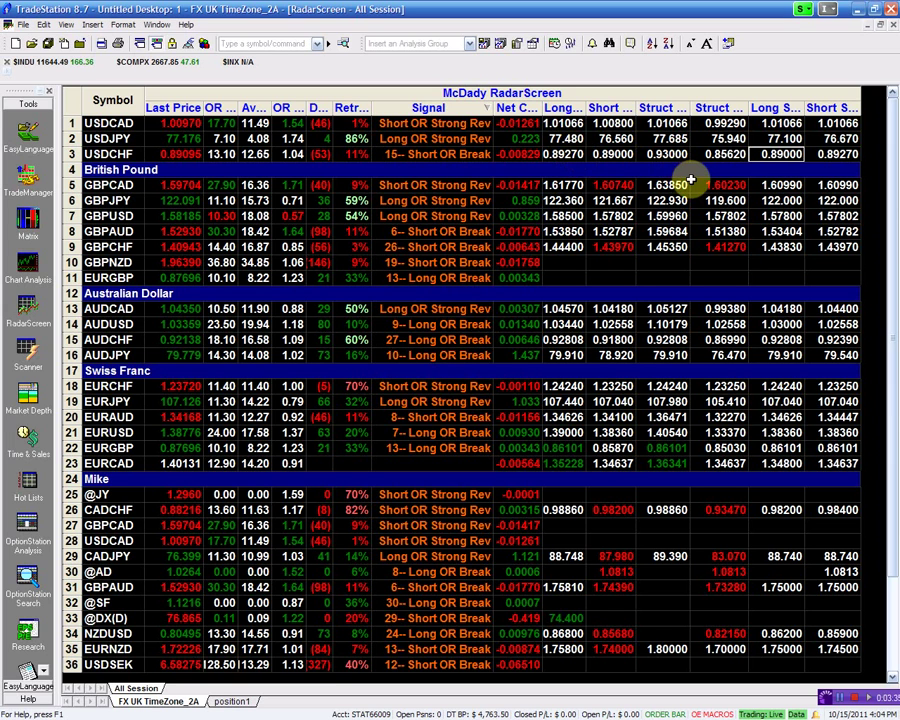
left_click(613, 152)
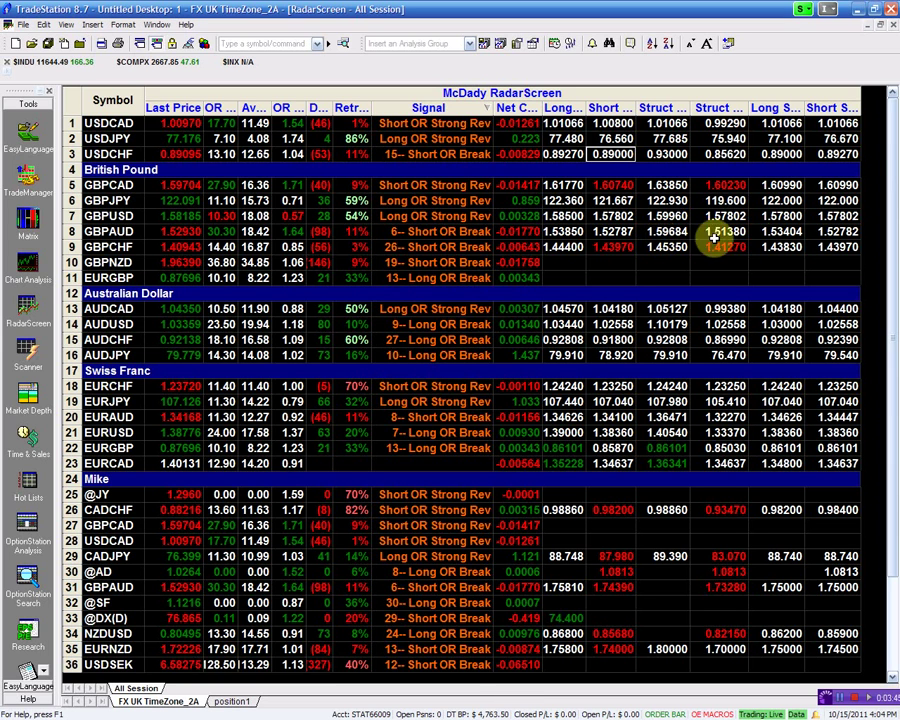
left_click(838, 153)
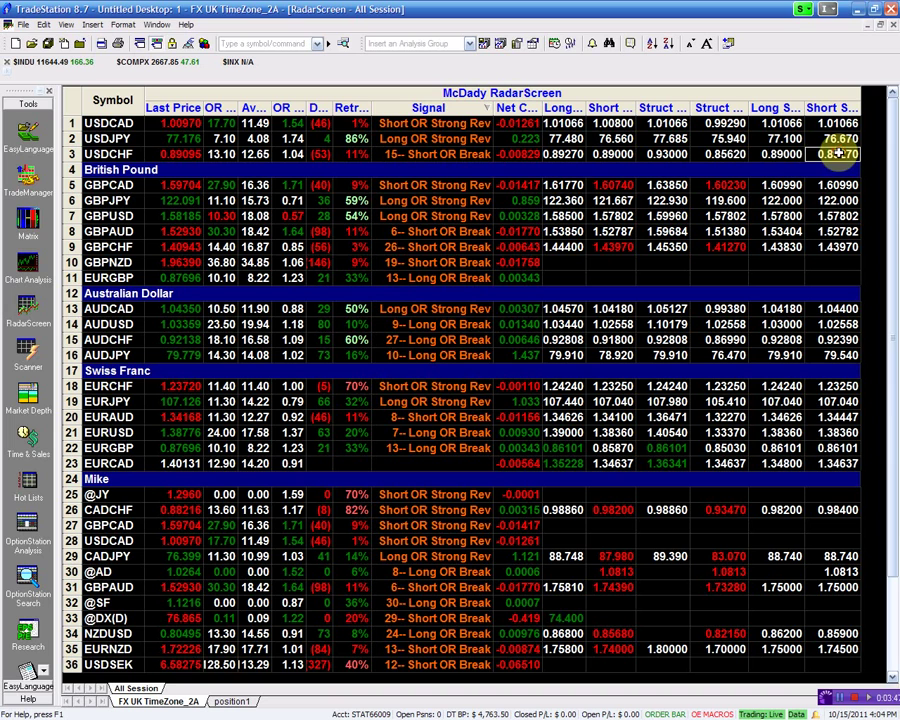
left_click(716, 152)
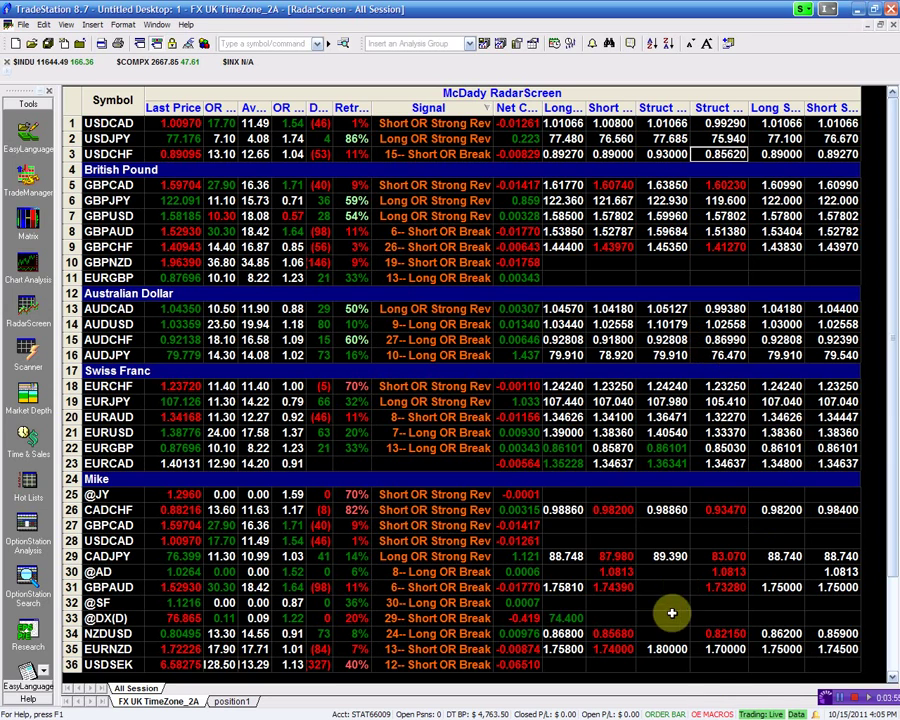
left_click(853, 700)
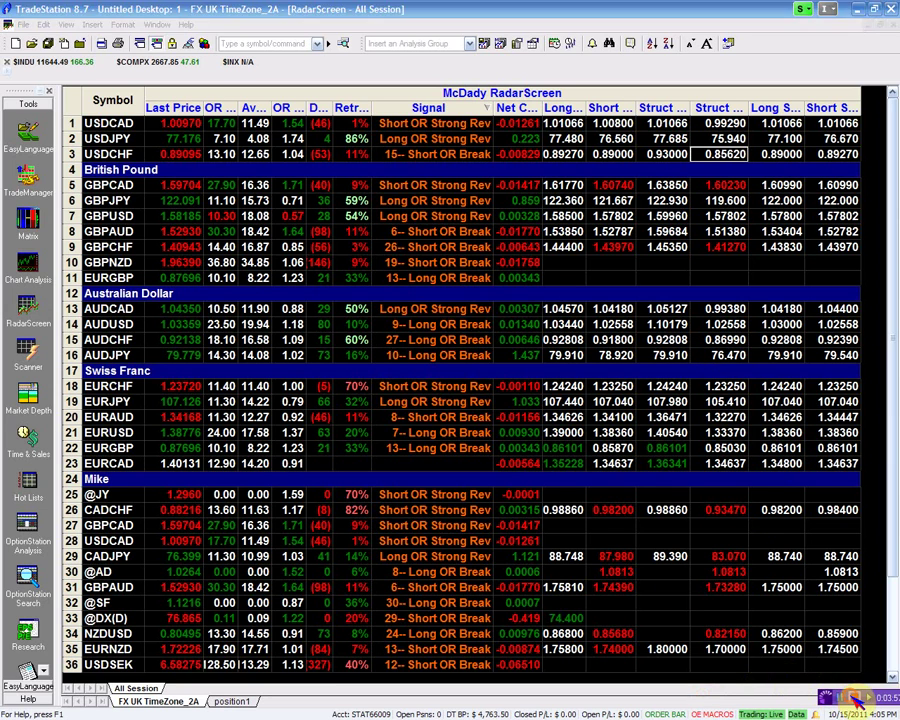